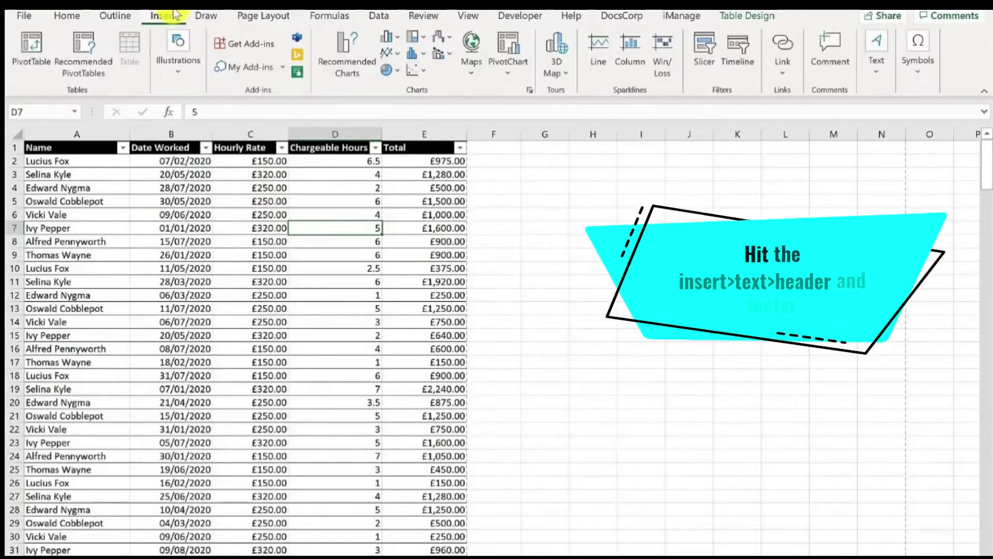
Edit the centre page header via Header & Footer and bring up the Insert Pictures choices
{"action": "left_click", "coordinate": [876, 86]}
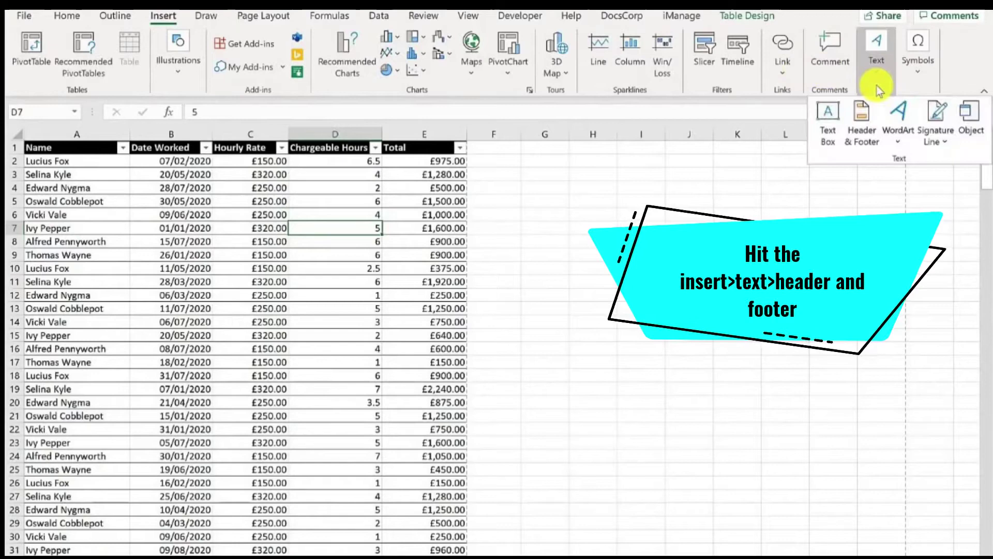
{"action": "left_click", "coordinate": [873, 145]}
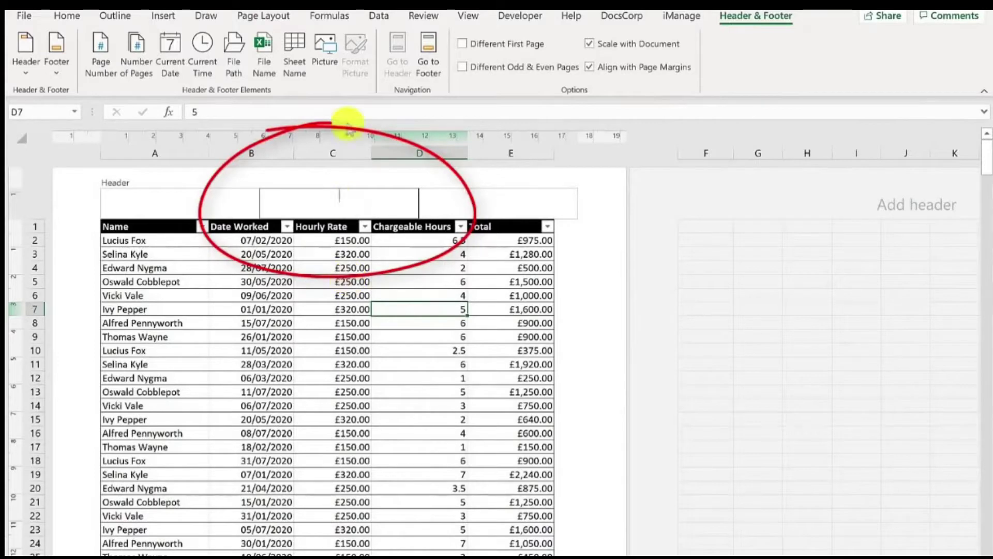
{"action": "left_click", "coordinate": [333, 60]}
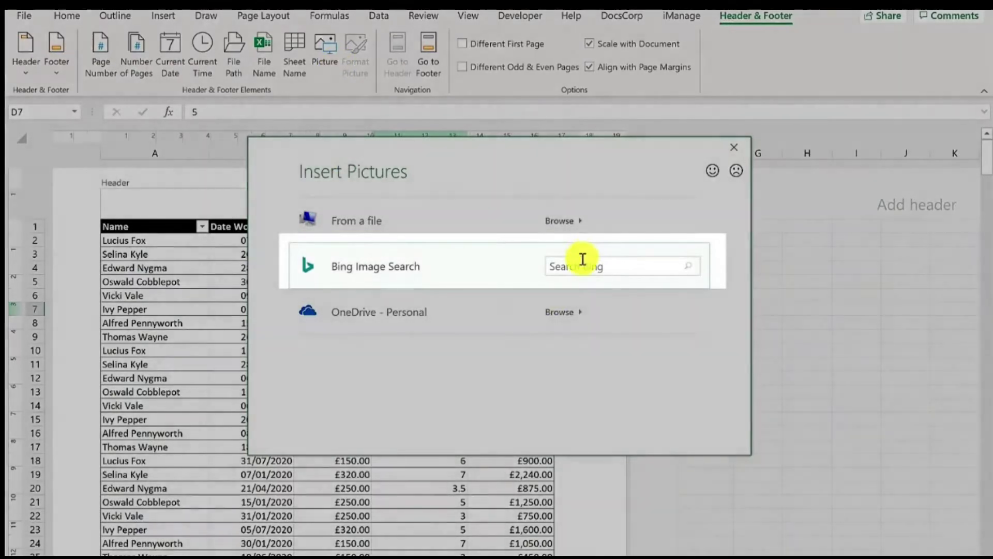
Search Bing for Confidential, insert the red CONFIDENTIAL stamp into the centre header and preview it
{"action": "left_click", "coordinate": [581, 263]}
{"action": "type", "text": "Confidential"}
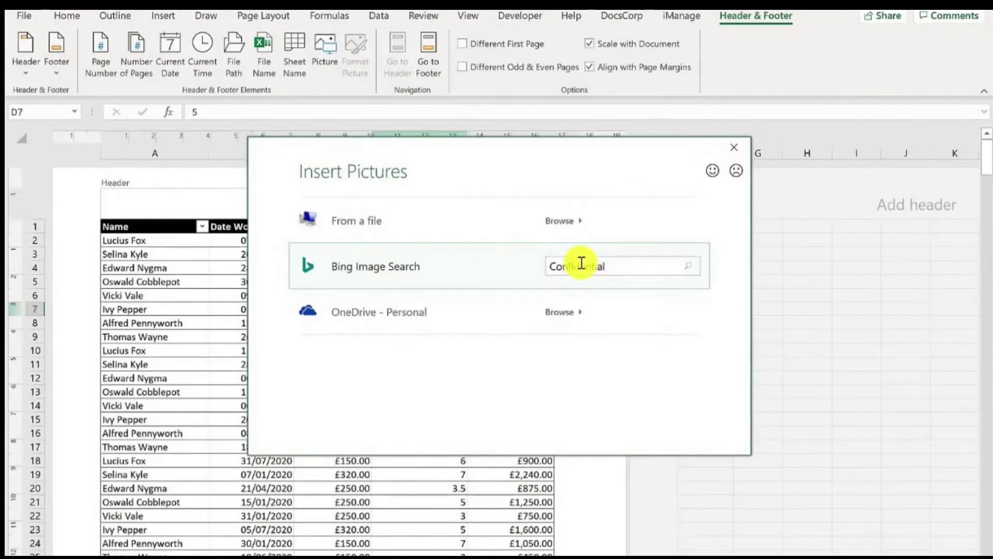
{"action": "key", "text": "Return"}
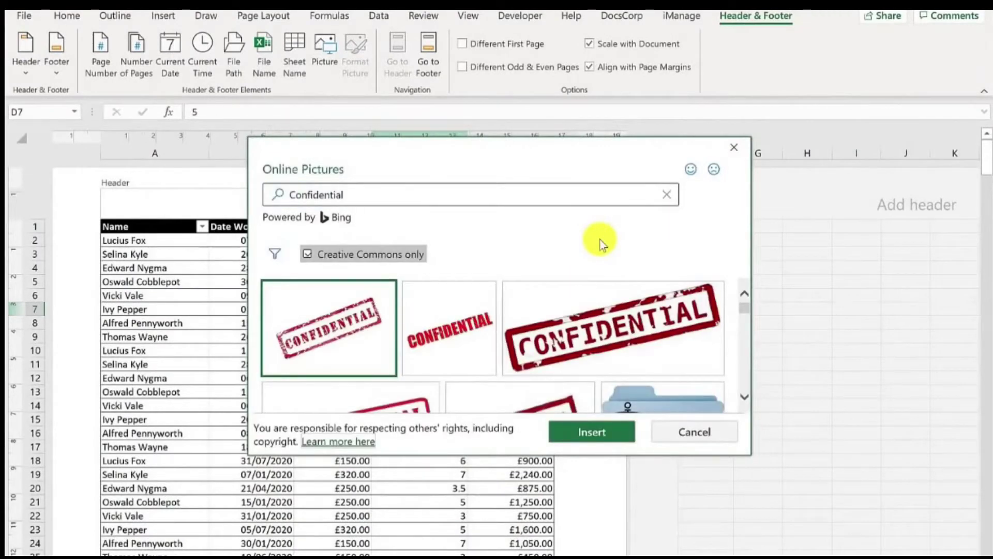
{"action": "left_click", "coordinate": [449, 346]}
{"action": "left_click", "coordinate": [619, 442]}
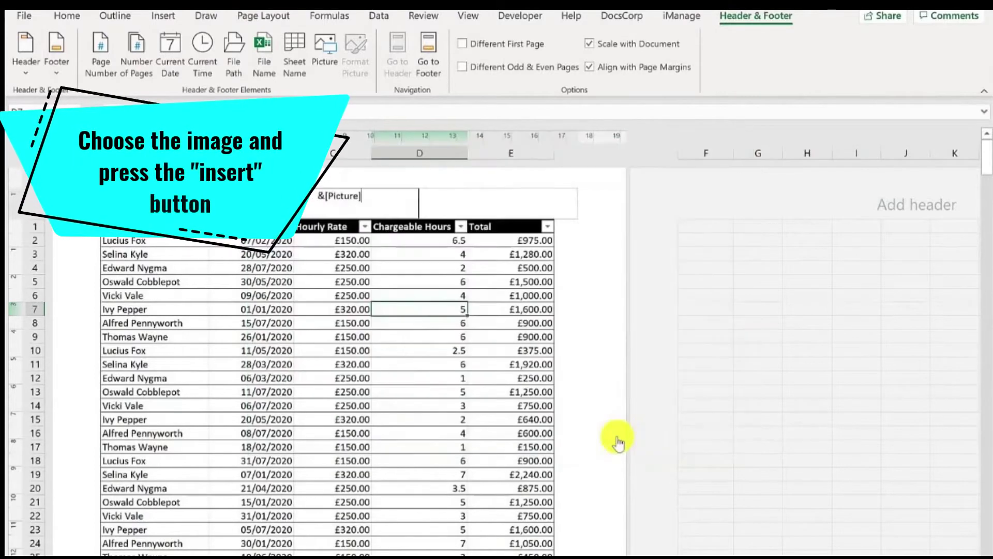
{"action": "left_click", "coordinate": [532, 211]}
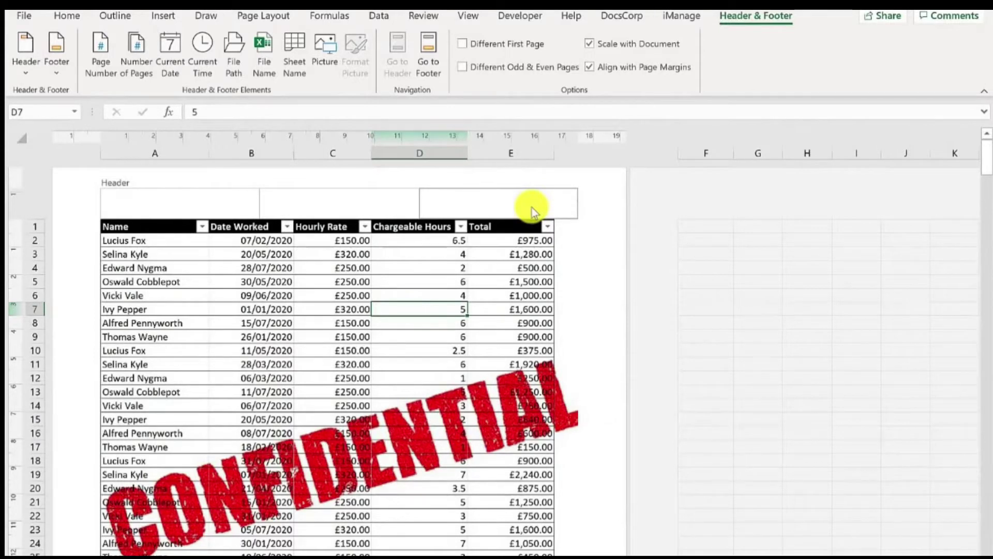
Format the &[Picture] header image with Grayscale colour mode
{"action": "left_click", "coordinate": [379, 199]}
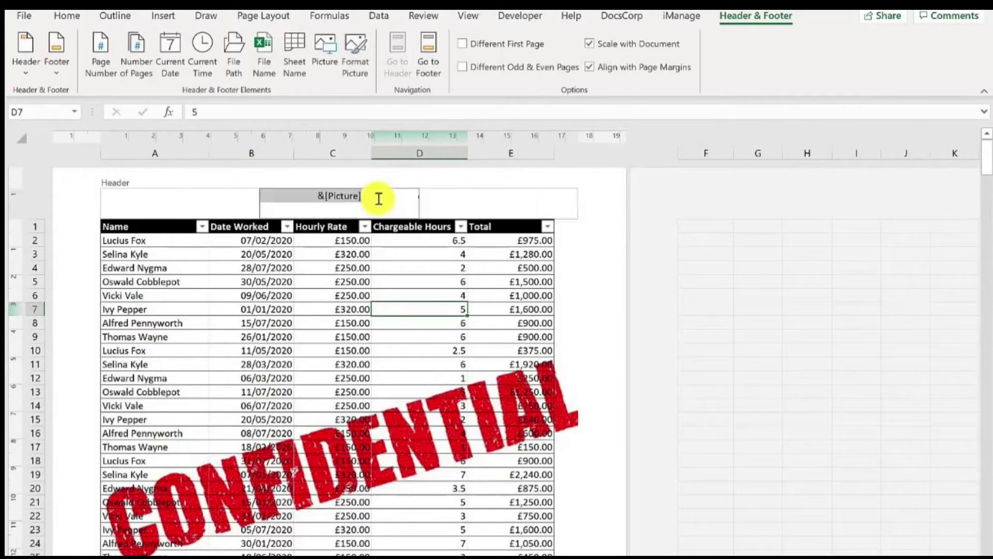
{"action": "left_click", "coordinate": [361, 81]}
{"action": "left_click", "coordinate": [327, 172]}
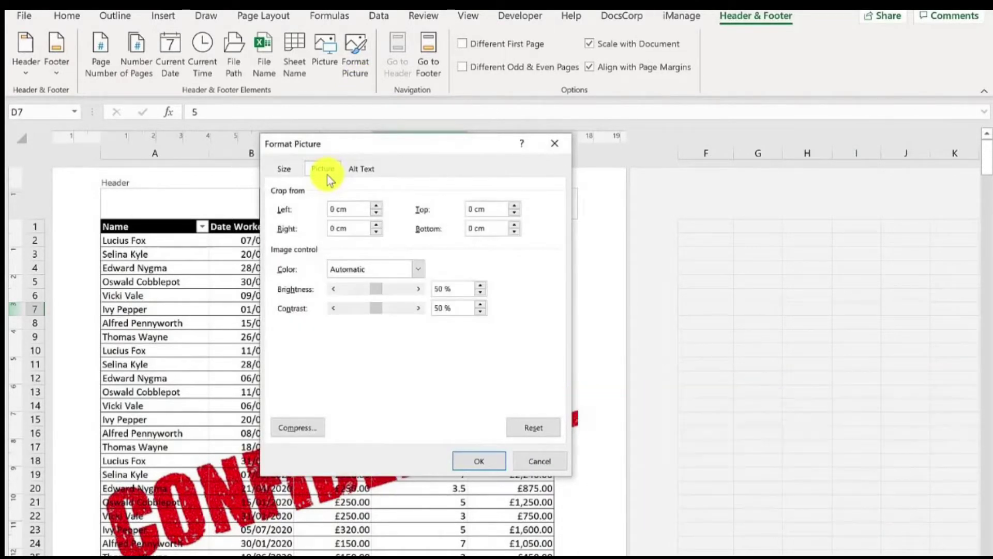
{"action": "left_click", "coordinate": [420, 275]}
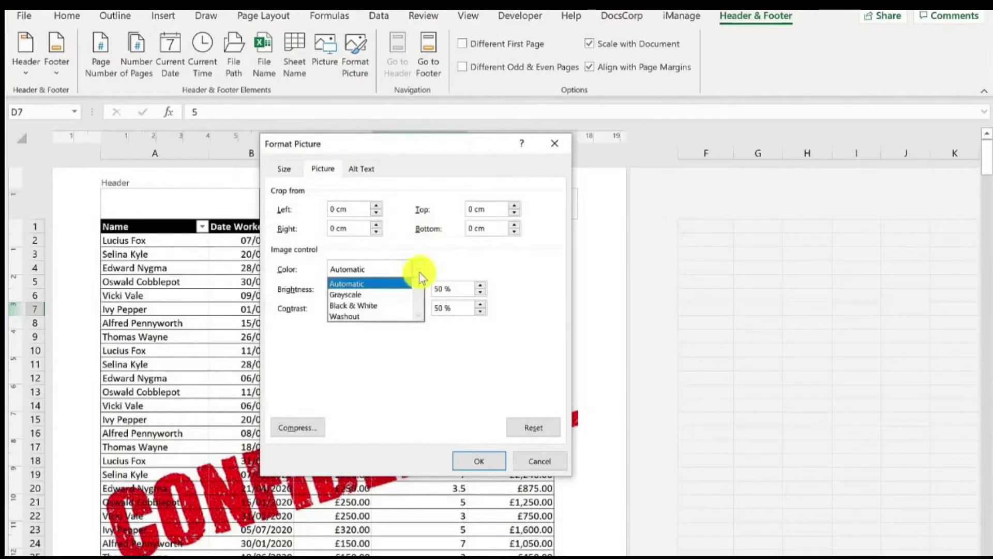
{"action": "left_click", "coordinate": [403, 295]}
{"action": "left_click", "coordinate": [479, 461]}
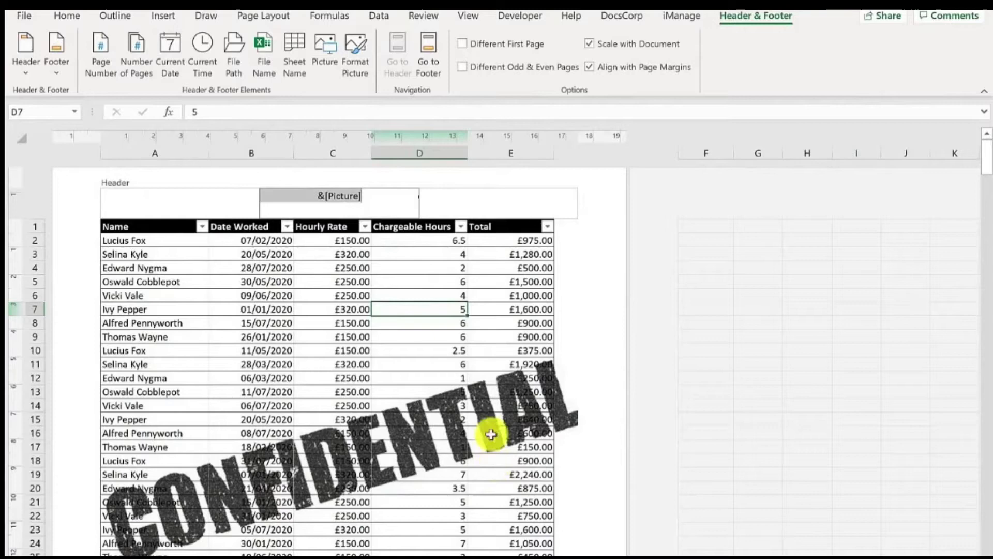
Reformat the header picture with Washout so the watermark sits faintly behind the data
{"action": "left_click", "coordinate": [351, 70]}
{"action": "left_click", "coordinate": [322, 168]}
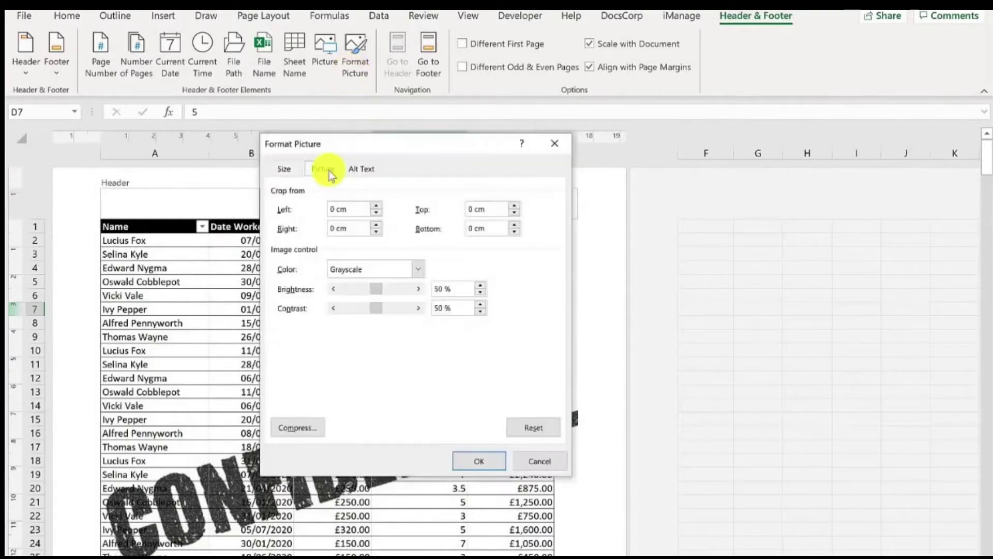
{"action": "left_click", "coordinate": [418, 269]}
{"action": "left_click", "coordinate": [378, 317]}
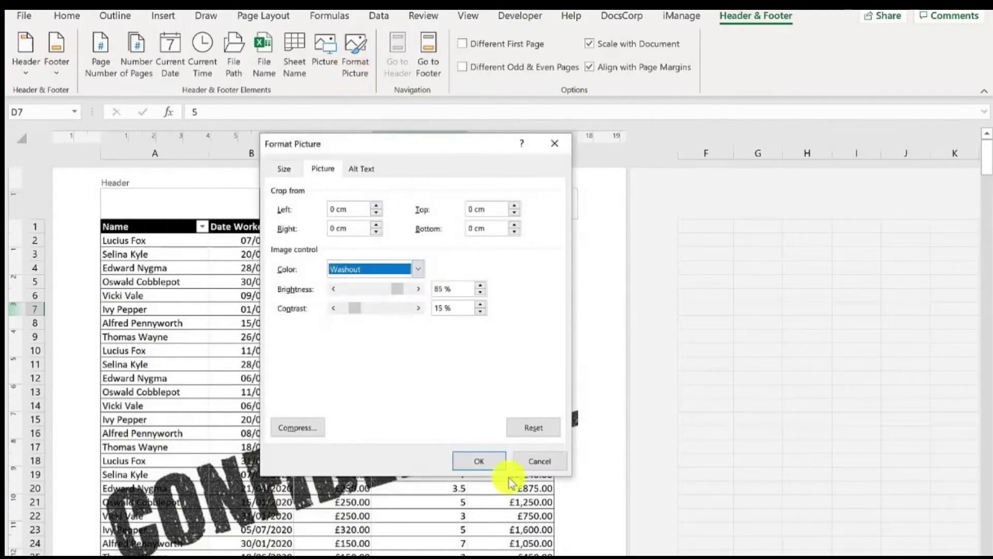
{"action": "left_click", "coordinate": [488, 464]}
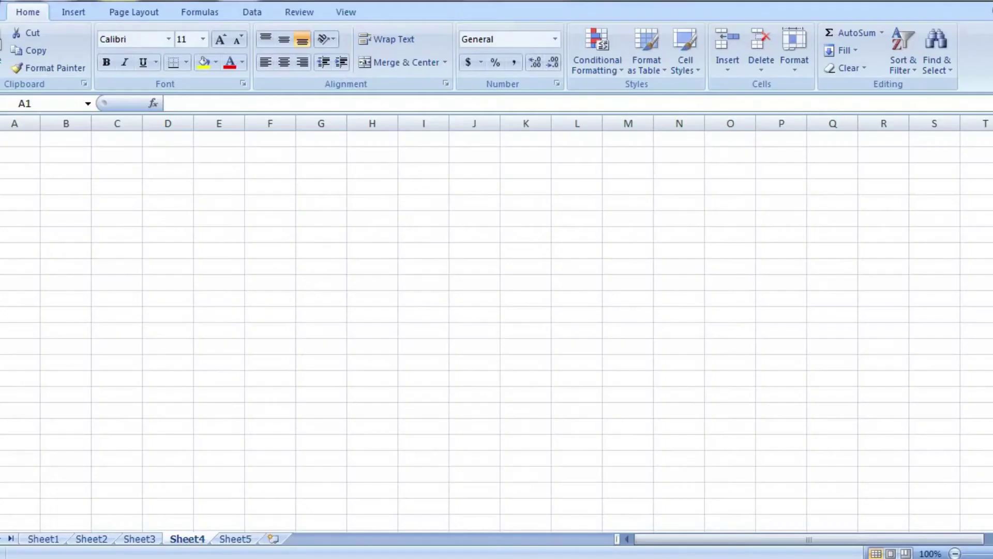
Hide Sheet1 and Sheet3 from the sheet-tab context menu
{"action": "right_click", "coordinate": [44, 539]}
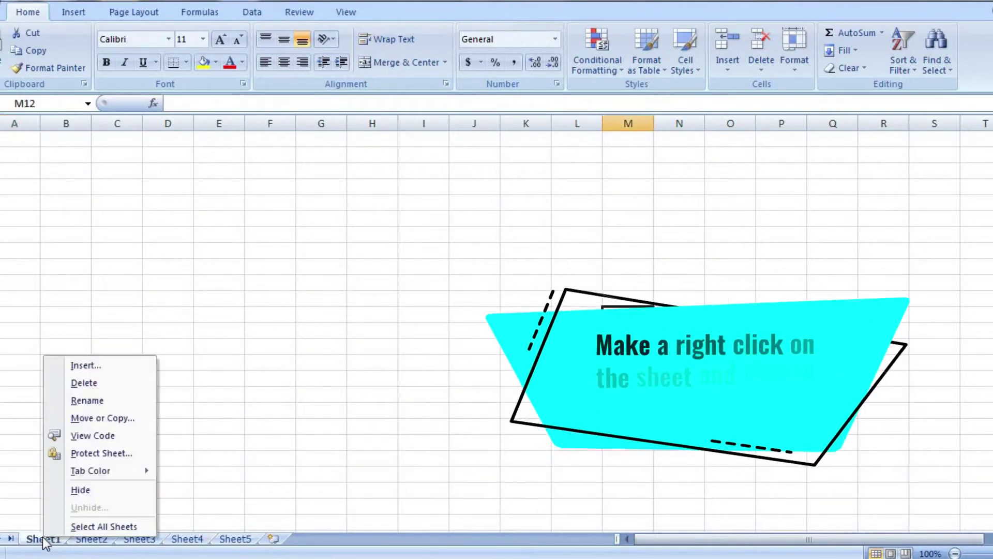
{"action": "left_click", "coordinate": [81, 491]}
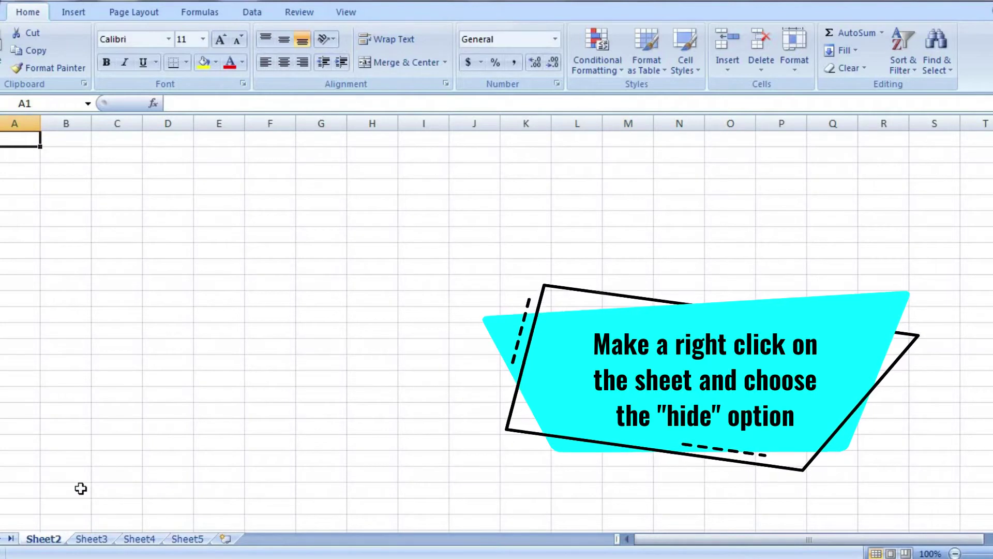
{"action": "right_click", "coordinate": [92, 542]}
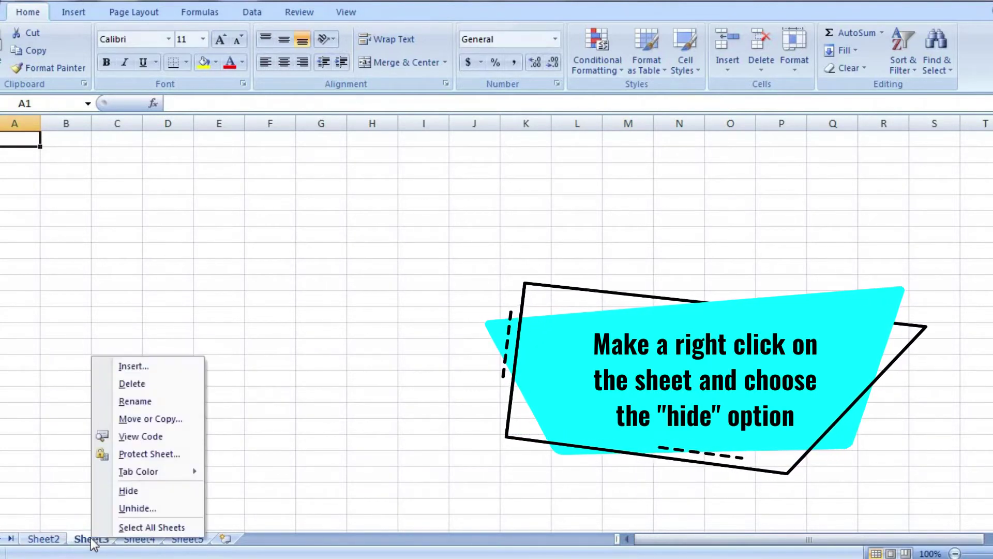
{"action": "left_click", "coordinate": [129, 491]}
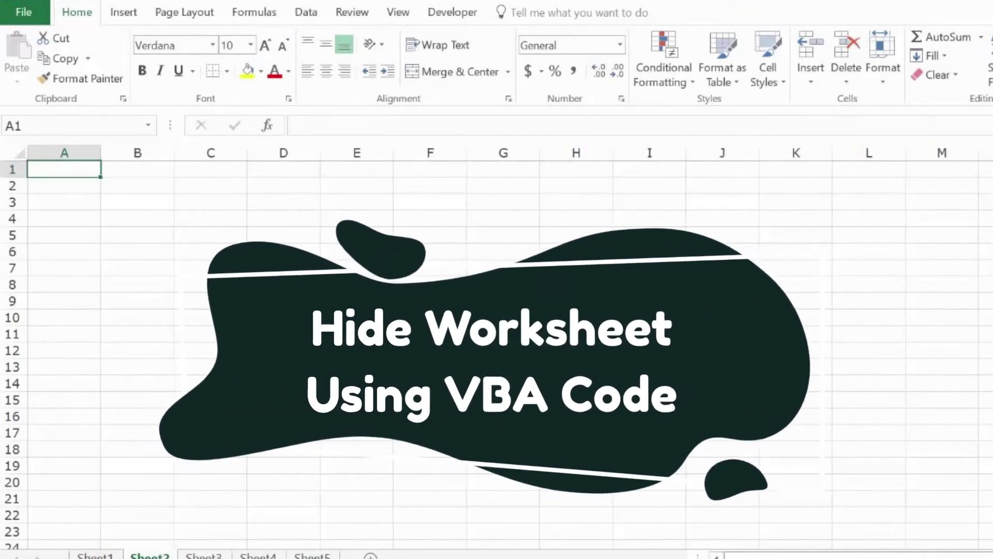
View Sheet2's code, maximise the VBA editor and select Sheet2 in the Project Explorer
{"action": "right_click", "coordinate": [152, 556]}
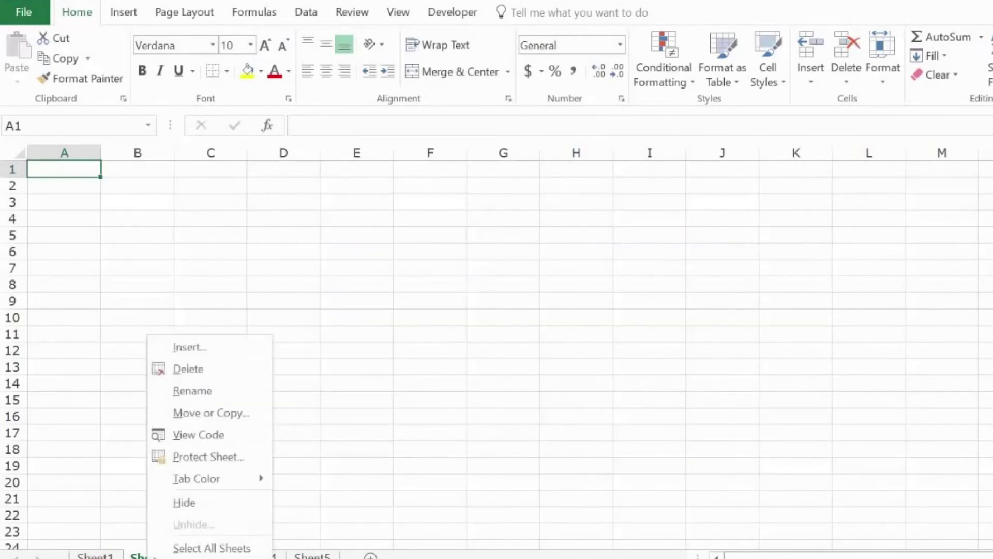
{"action": "left_click", "coordinate": [189, 436]}
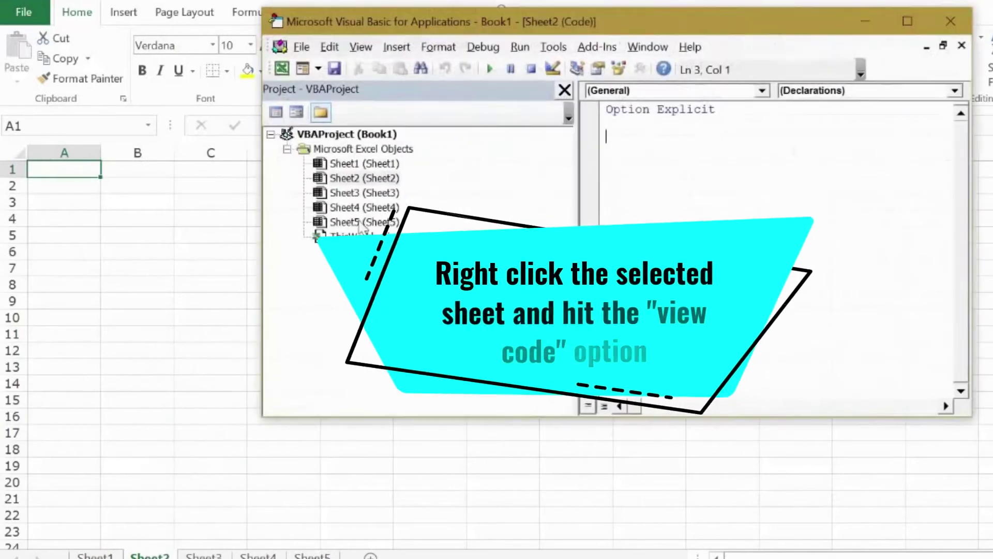
{"action": "left_click", "coordinate": [906, 19]}
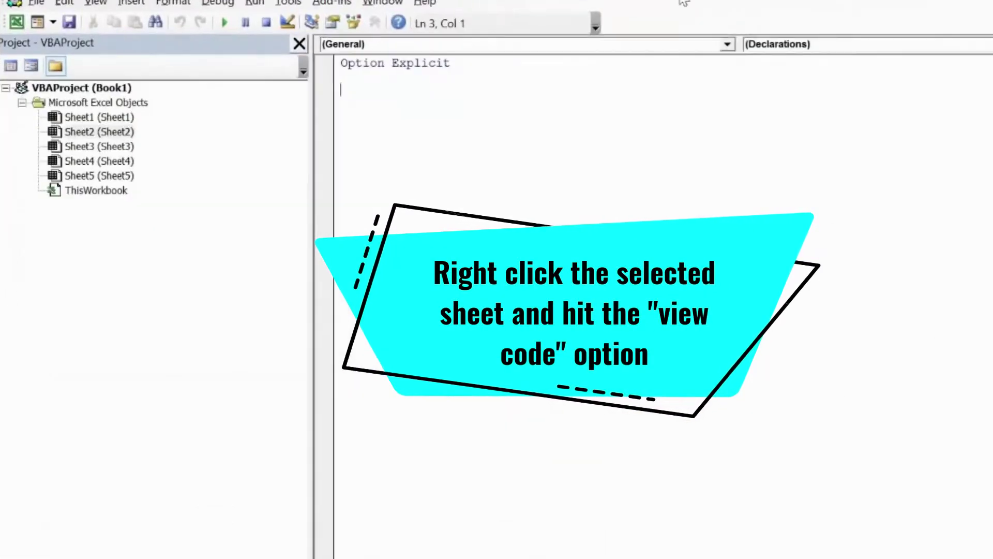
{"action": "left_click", "coordinate": [94, 135]}
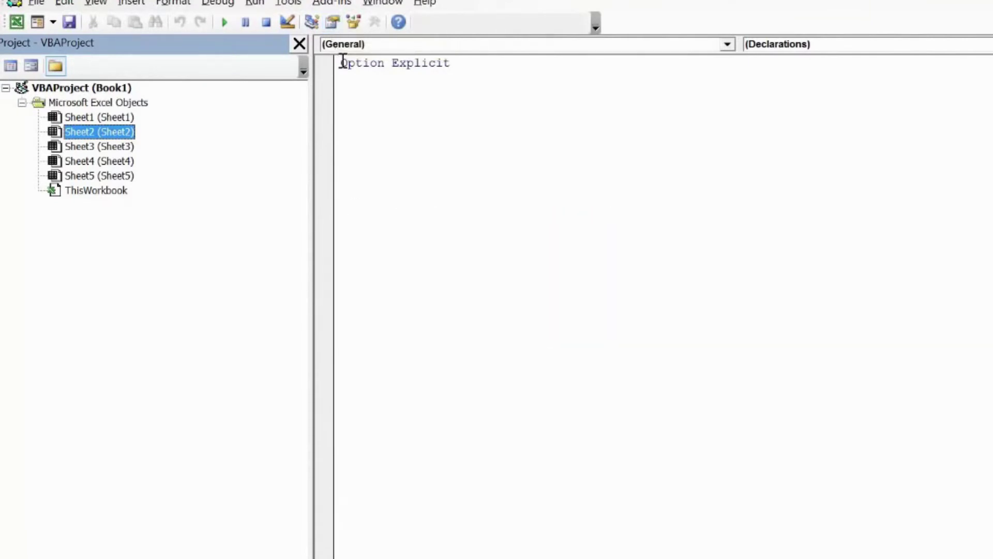
Show Sheet2's Properties window and list the choices for its Visible property
{"action": "left_click", "coordinate": [331, 20]}
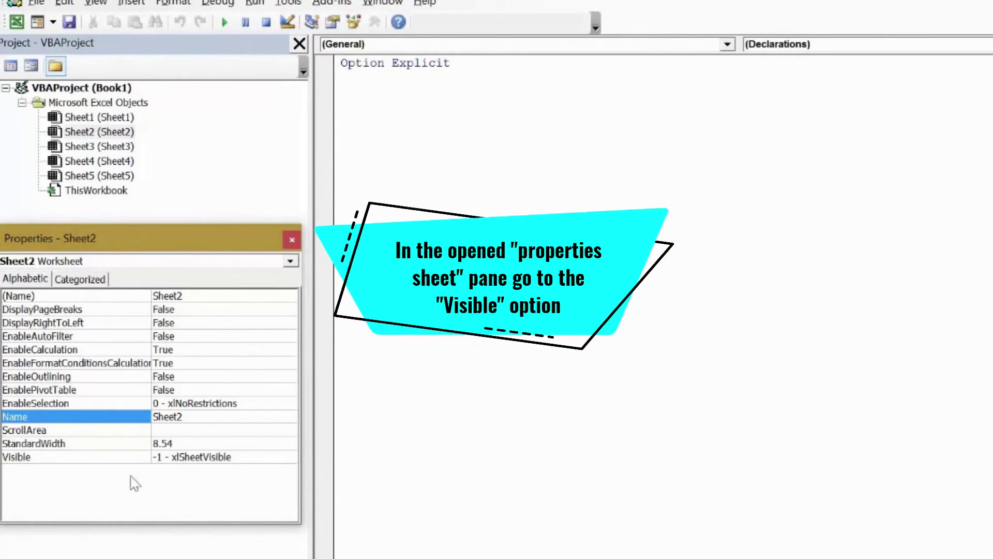
{"action": "left_click", "coordinate": [43, 465]}
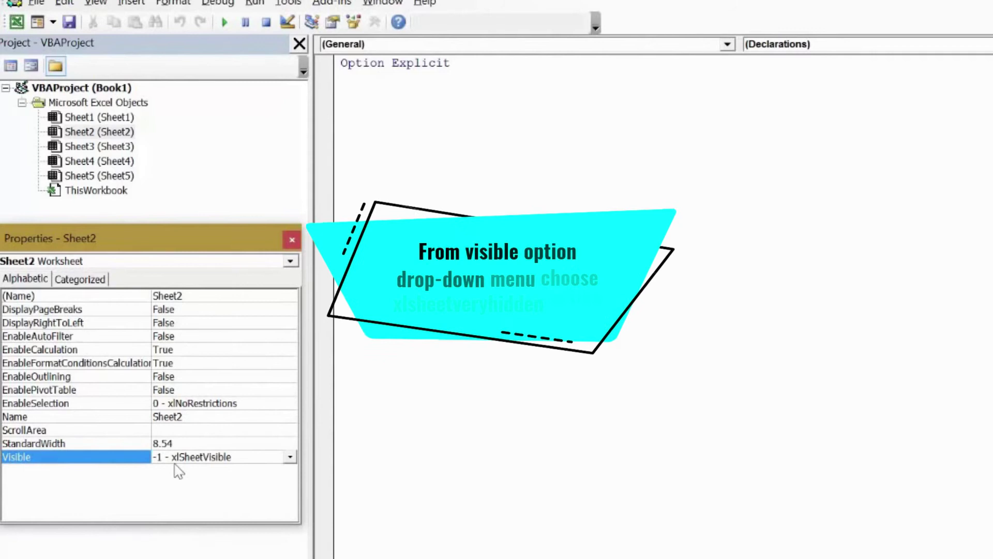
{"action": "left_click", "coordinate": [292, 459]}
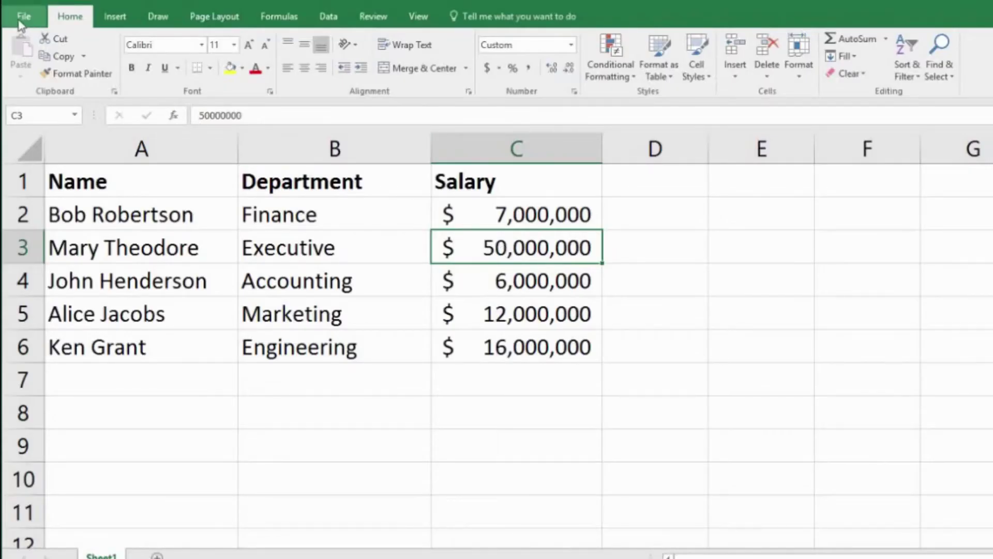
Reach the Save As dialog for the salary workbook via File > Save As > This PC
{"action": "left_click", "coordinate": [21, 17]}
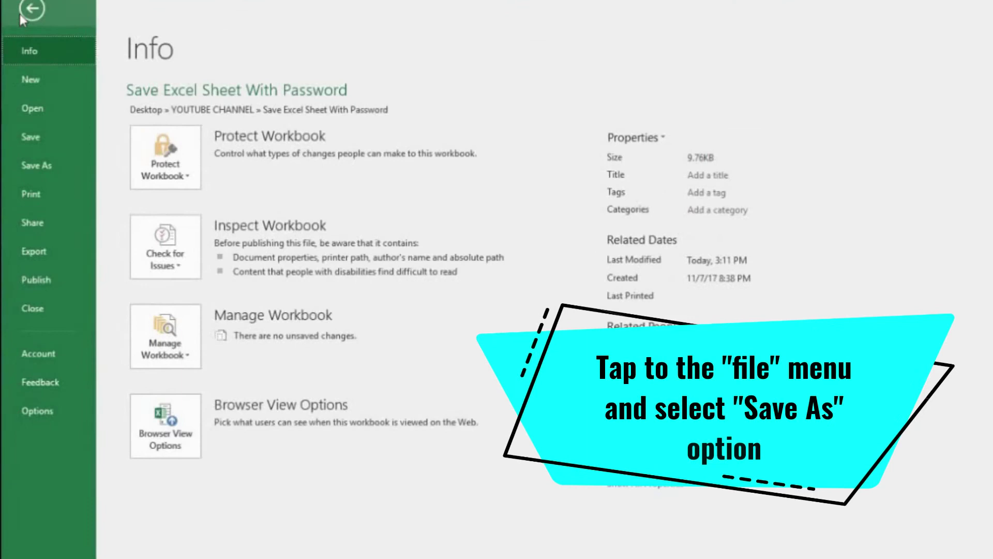
{"action": "left_click", "coordinate": [42, 165]}
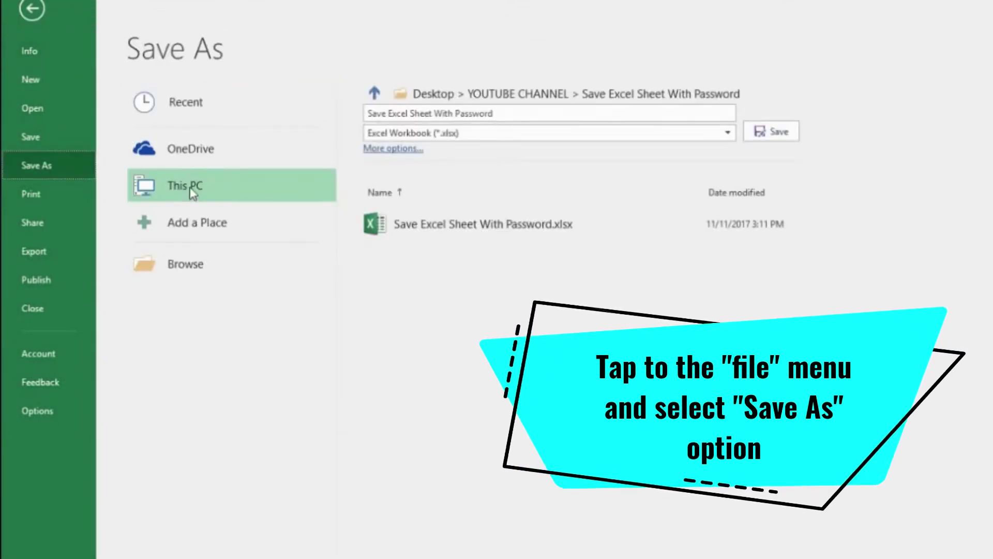
{"action": "double_click", "coordinate": [189, 188]}
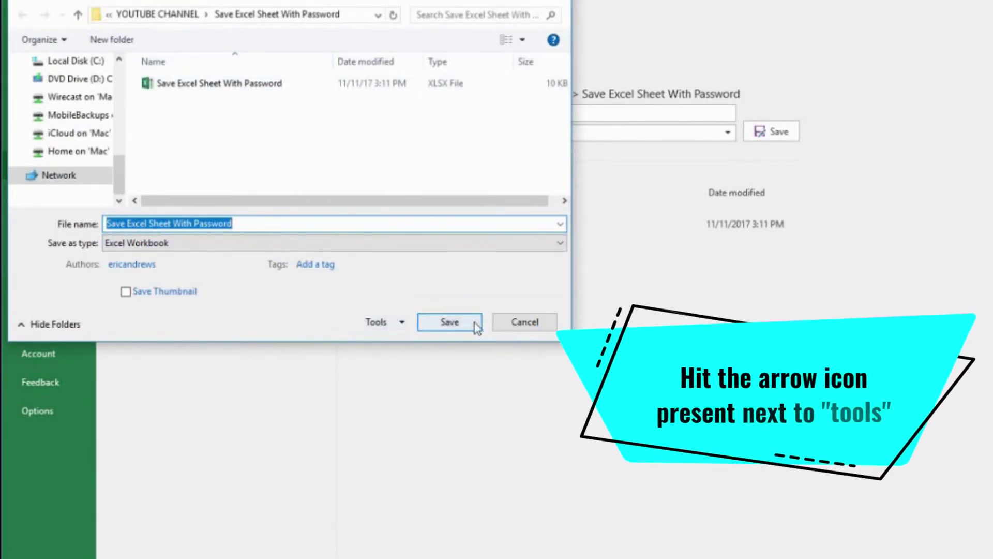
Set and confirm a Password to open in Tools > General Options, then save the workbook
{"action": "left_click", "coordinate": [402, 322]}
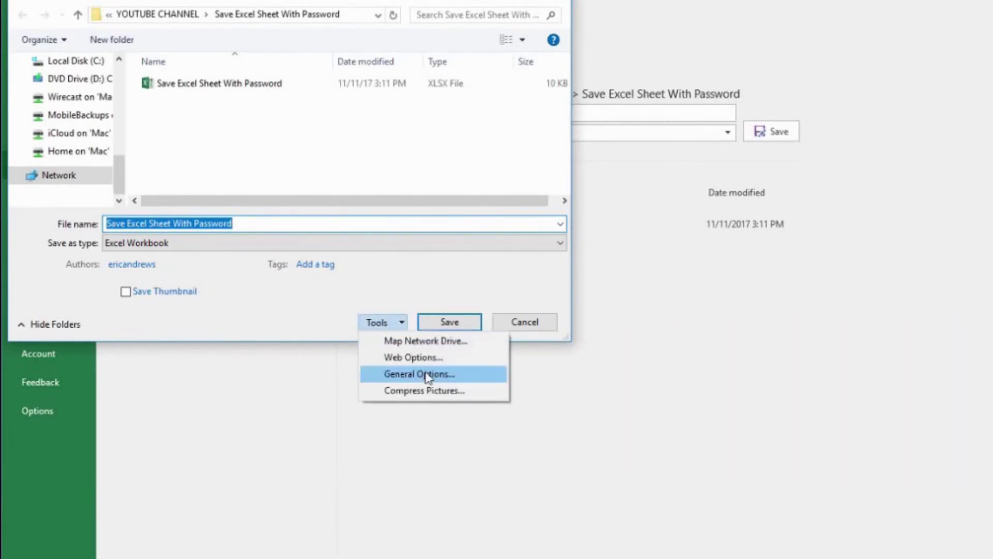
{"action": "left_click", "coordinate": [425, 376]}
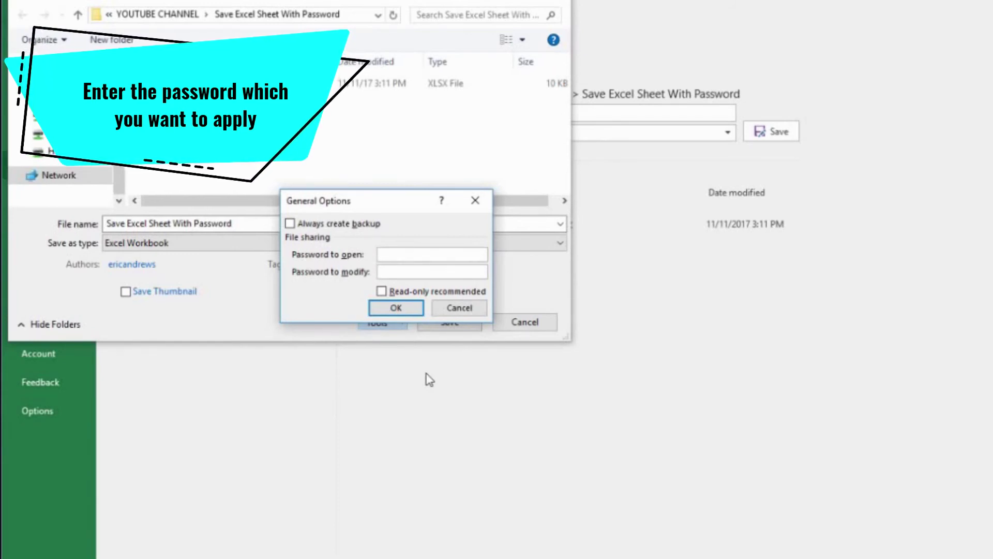
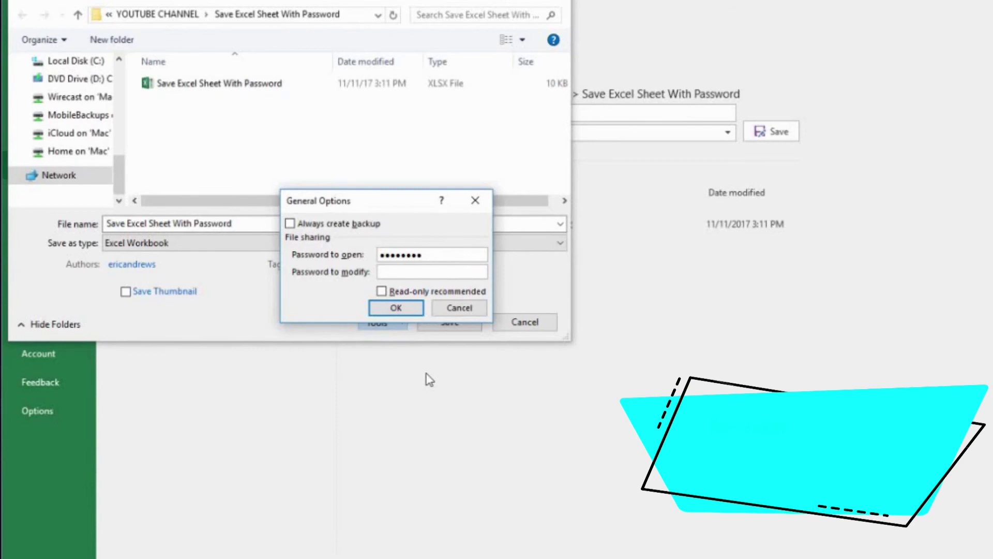
{"action": "left_click", "coordinate": [399, 309]}
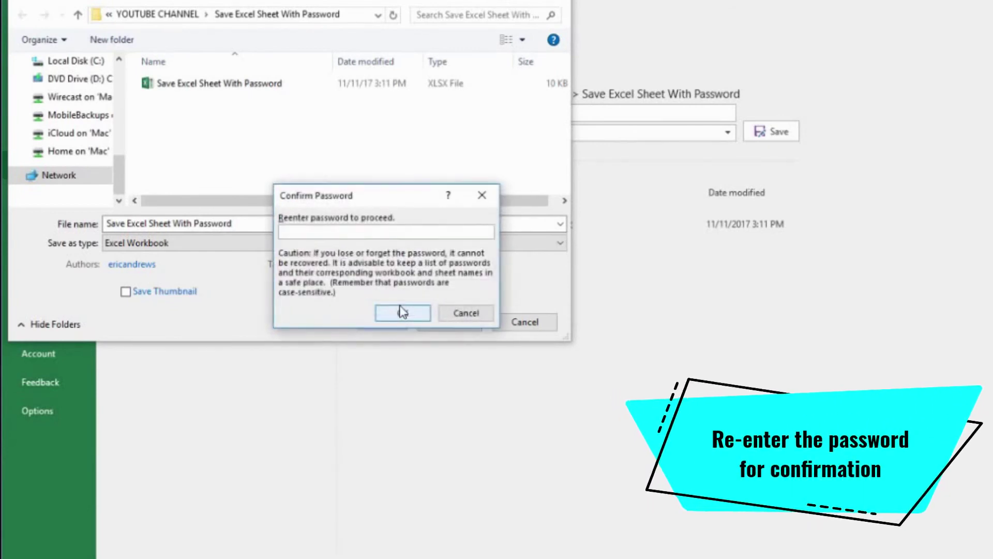
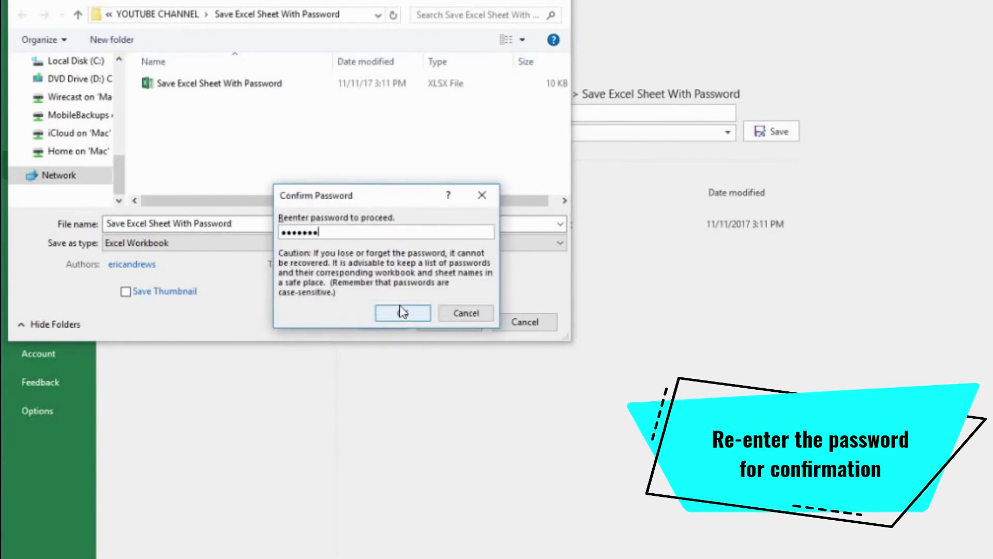
{"action": "left_click", "coordinate": [403, 311]}
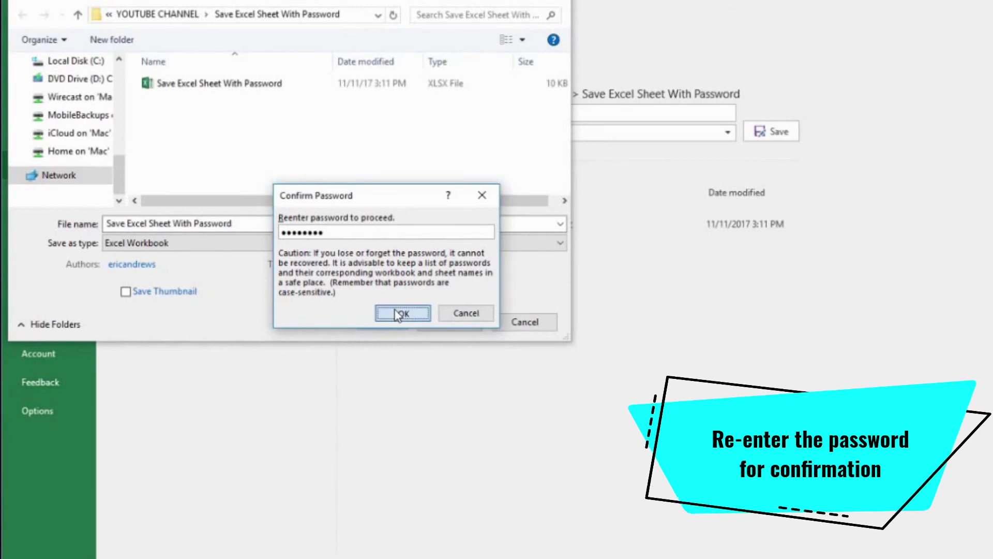
{"action": "left_click", "coordinate": [443, 327]}
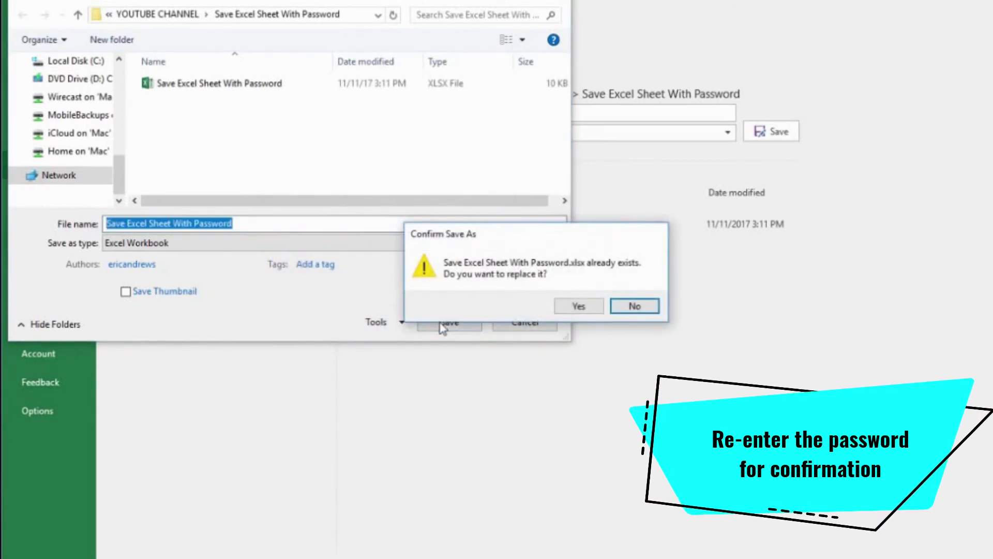
Replace the existing file, overwriting changes, and reopen the workbook with its password
{"action": "left_click", "coordinate": [572, 307]}
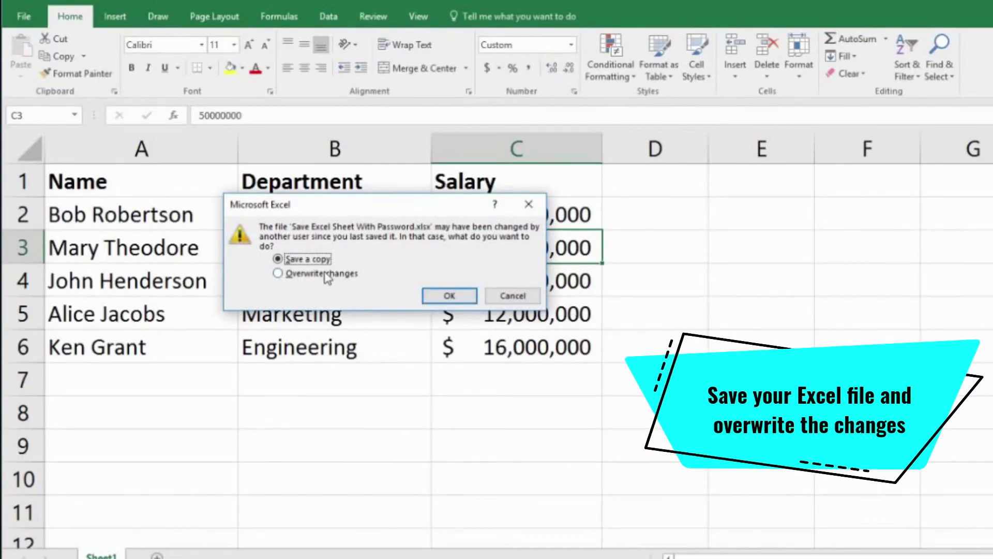
{"action": "left_click", "coordinate": [324, 274]}
{"action": "left_click", "coordinate": [448, 295]}
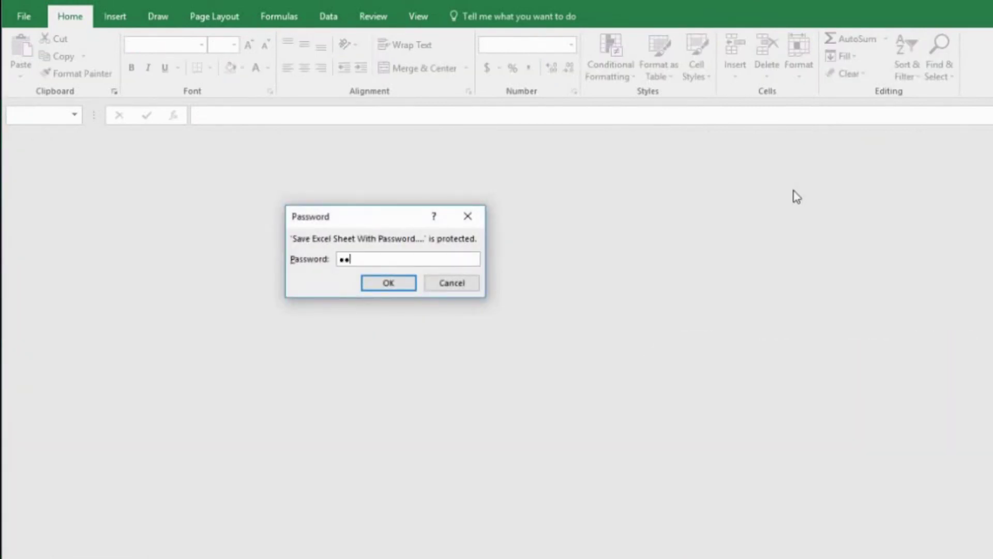
{"action": "key", "text": "Return"}
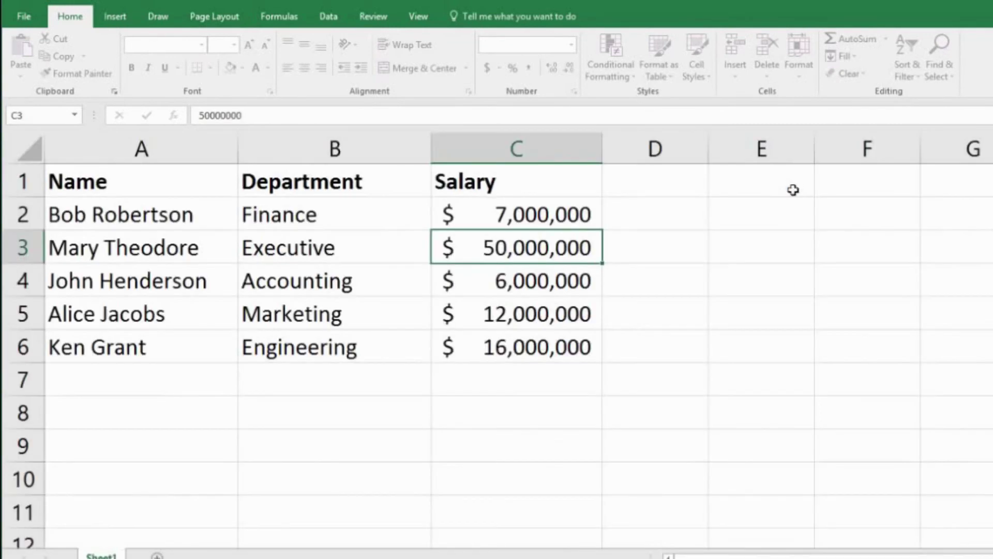